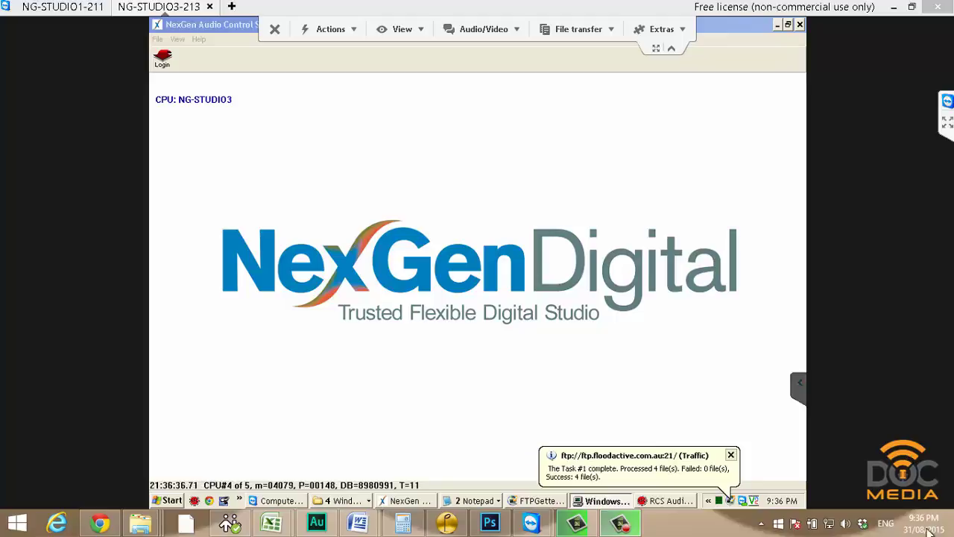
Bring the converter in front of NexGen and stop Auto mode to show its file list.
click(666, 501)
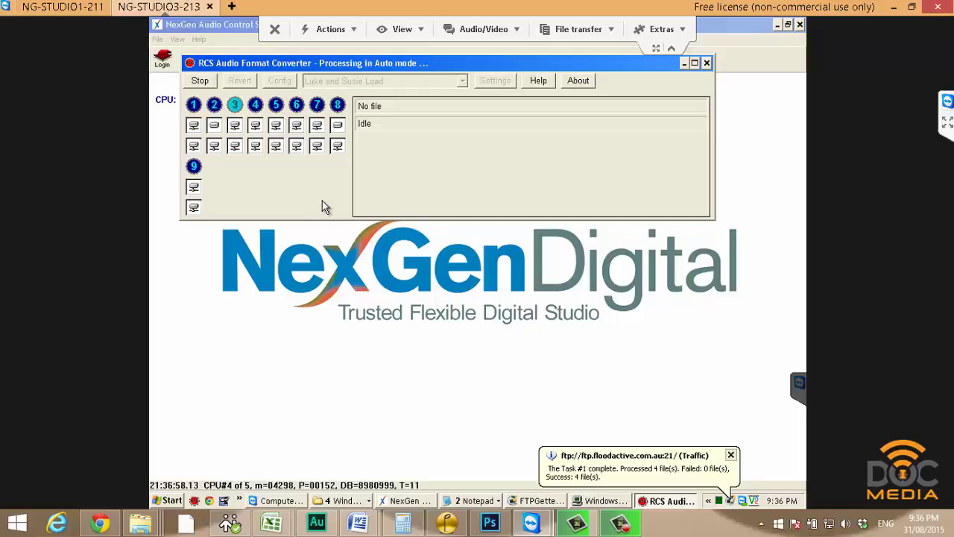
click(200, 82)
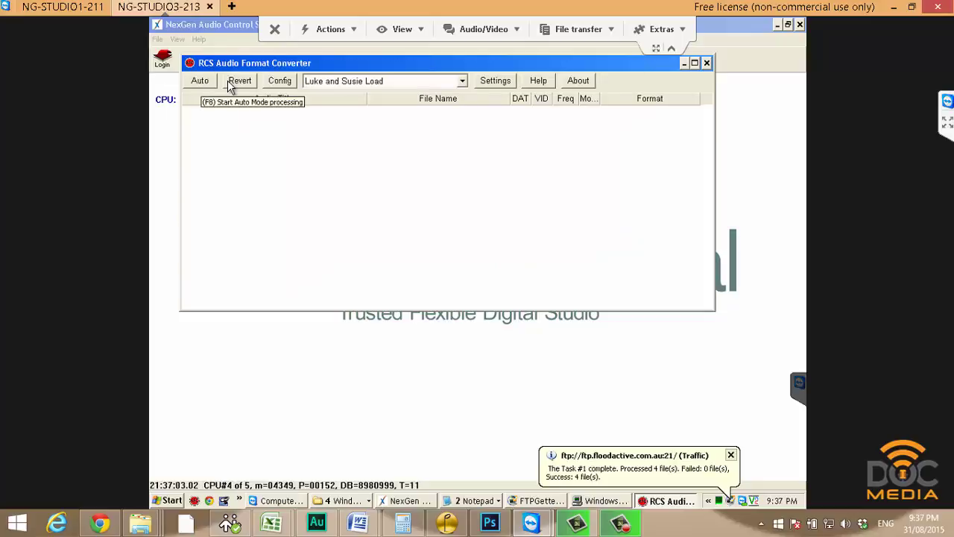
Choose the Promo processing group and open its input/output settings panel.
click(462, 81)
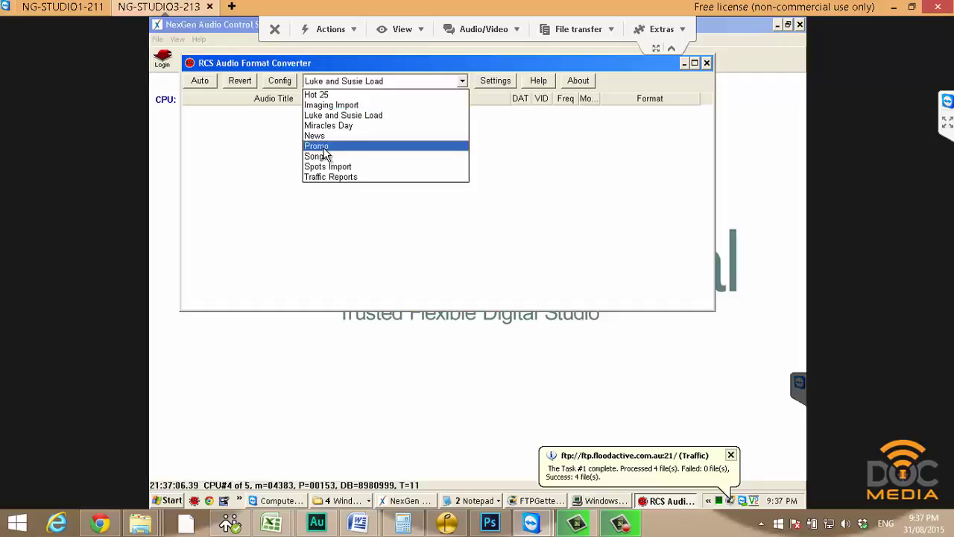
click(326, 147)
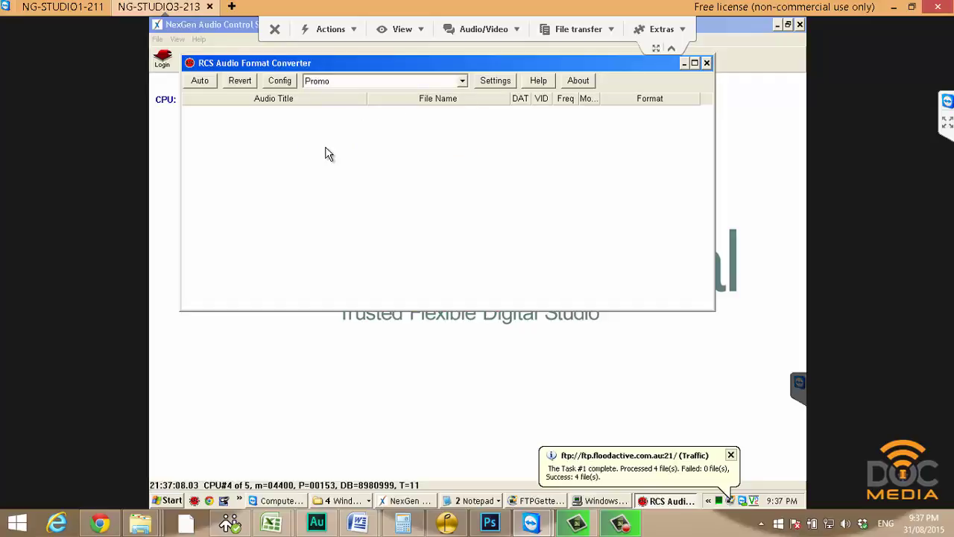
click(495, 80)
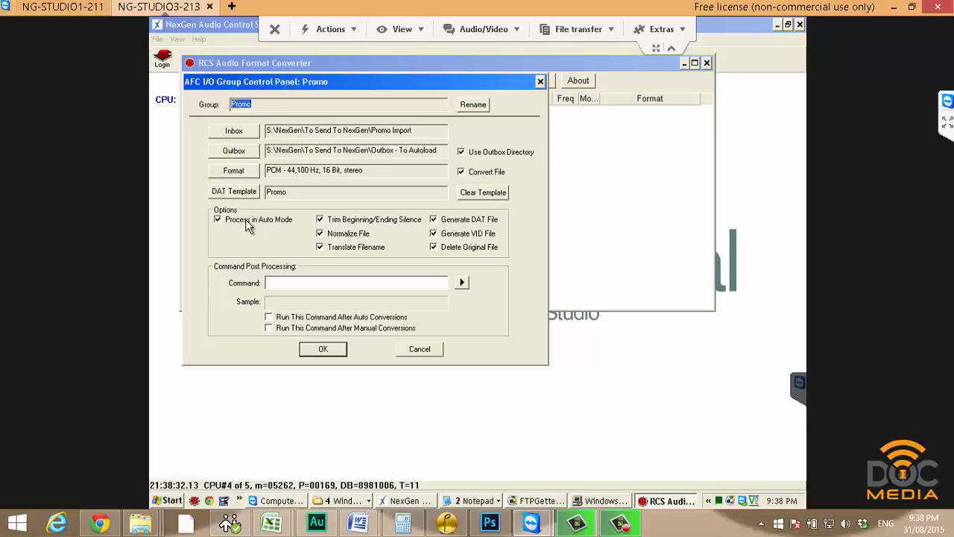
Toggle the Promo group's auto-mode option and close its control panel with OK.
click(248, 227)
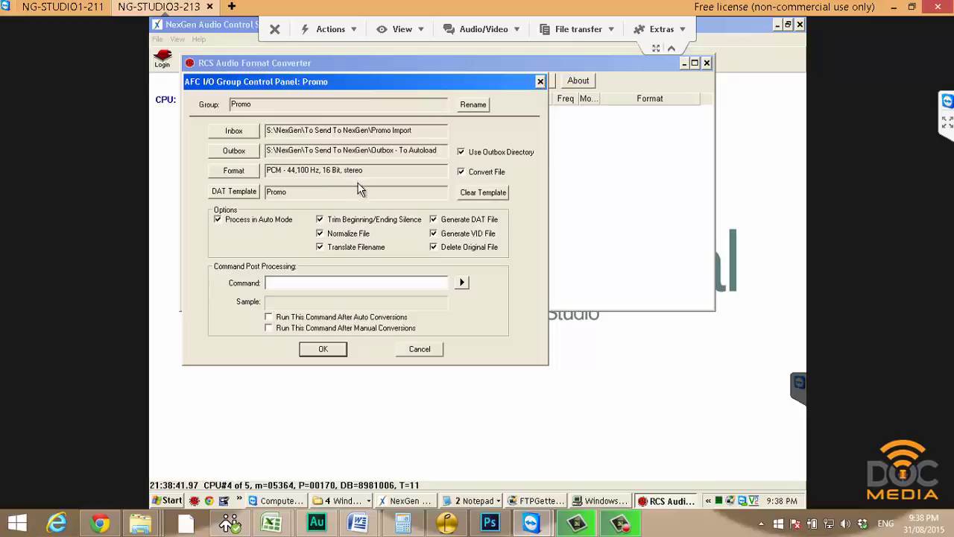
click(322, 350)
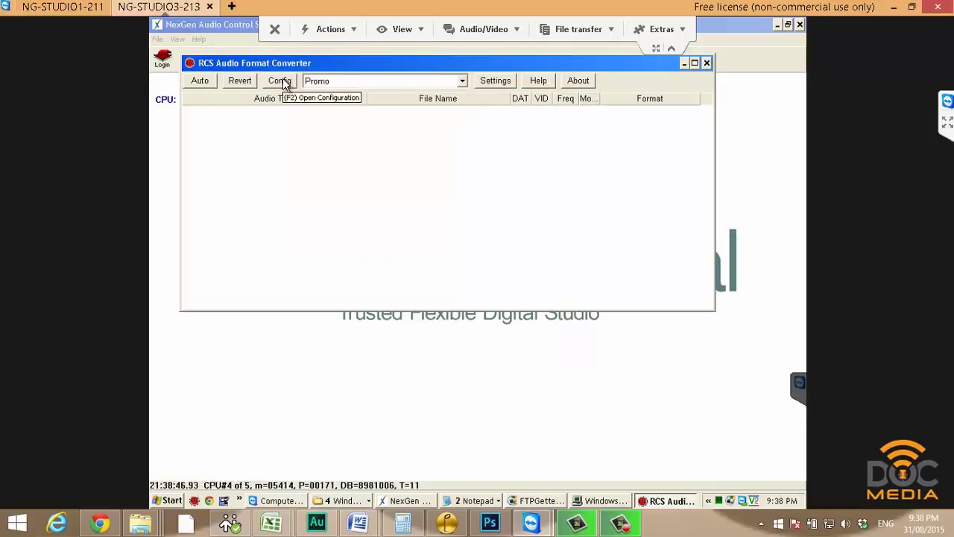
Open Config, reposition the dialog, and view Audio Processing at -10.0 dBFS normalization.
click(282, 79)
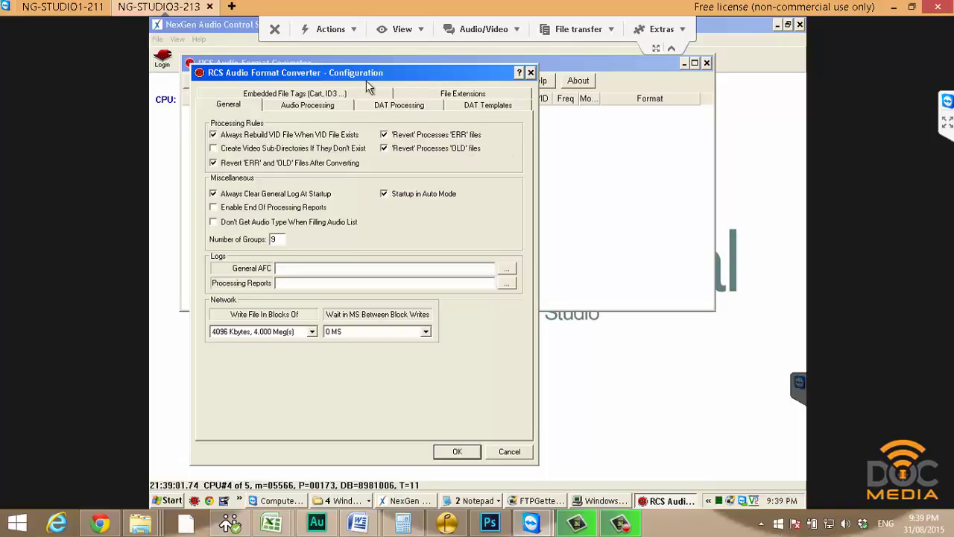
drag(373, 75, 453, 153)
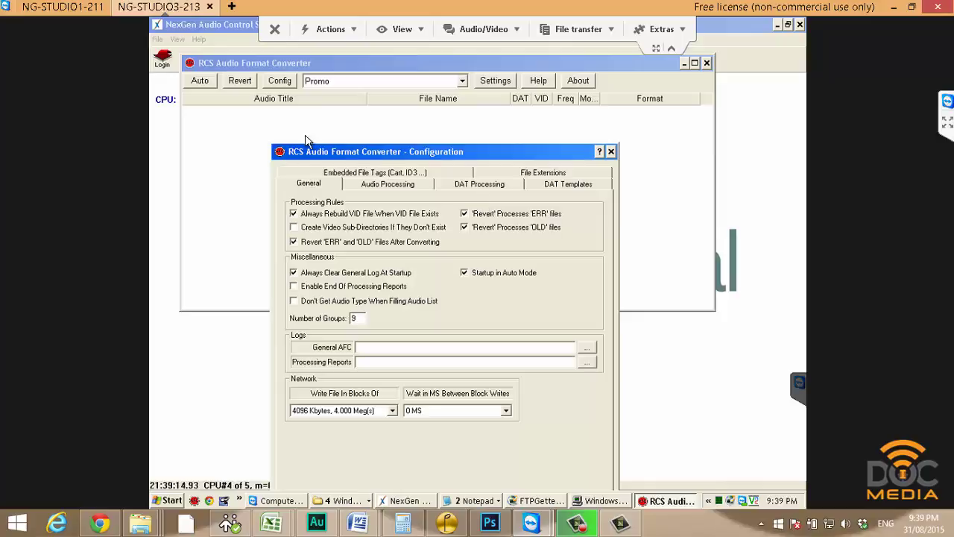
drag(351, 151, 354, 69)
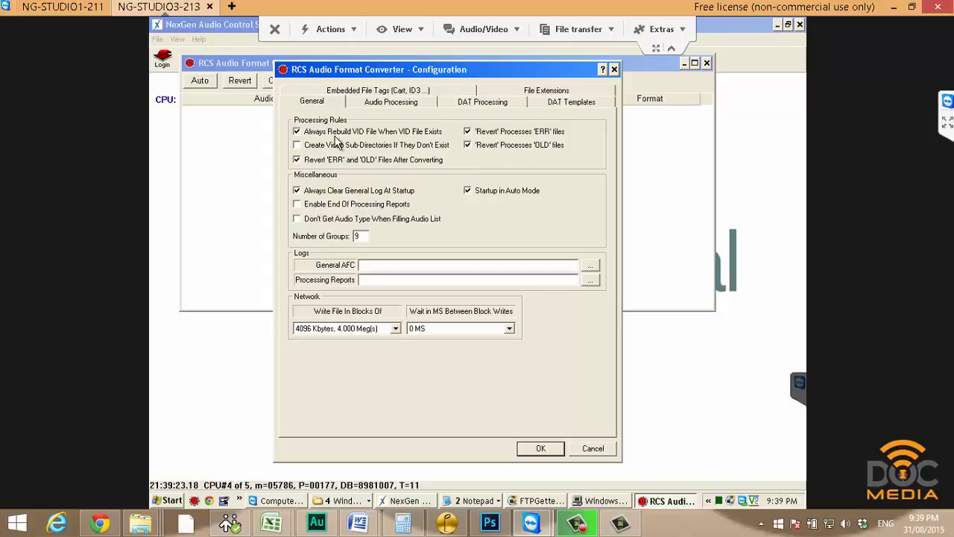
click(391, 102)
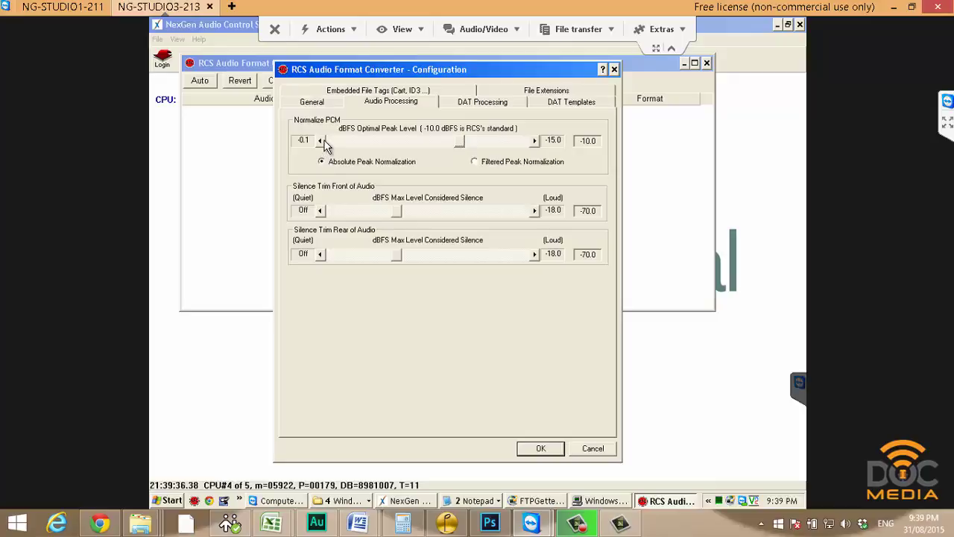
Show DAT Processing: Standard DAT, end date +2, archive +7, erase +10 days.
click(493, 106)
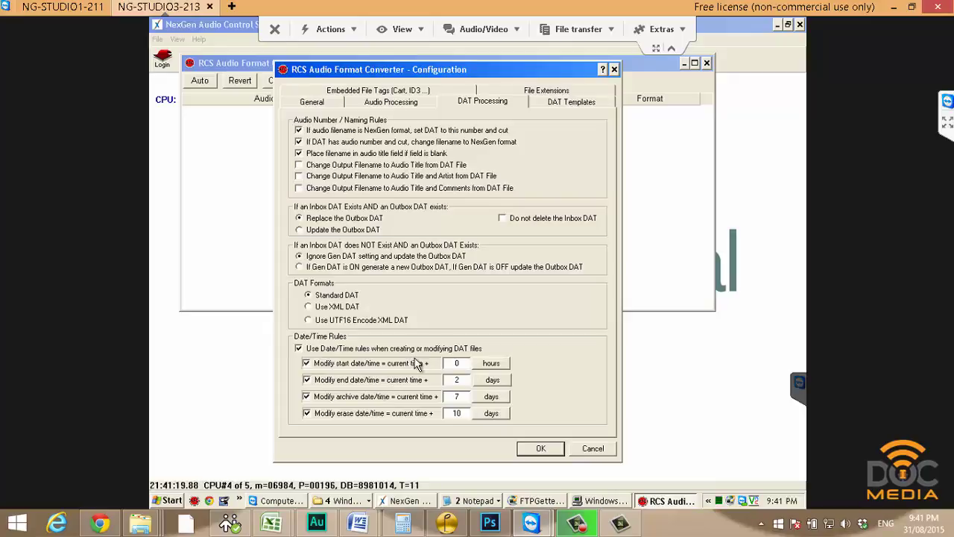
Open the Promo spot template from DAT Templates in the Spot DAT Editor.
click(572, 105)
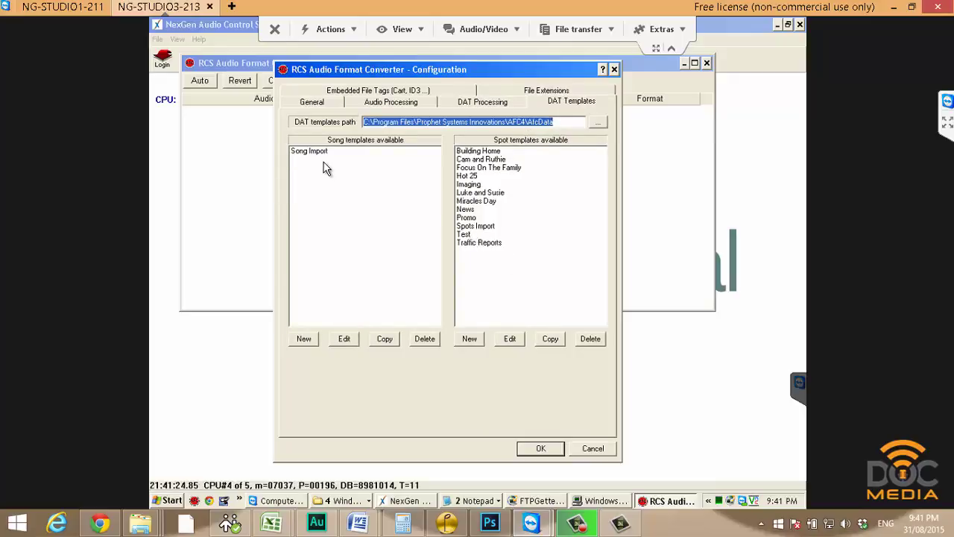
click(401, 179)
click(500, 179)
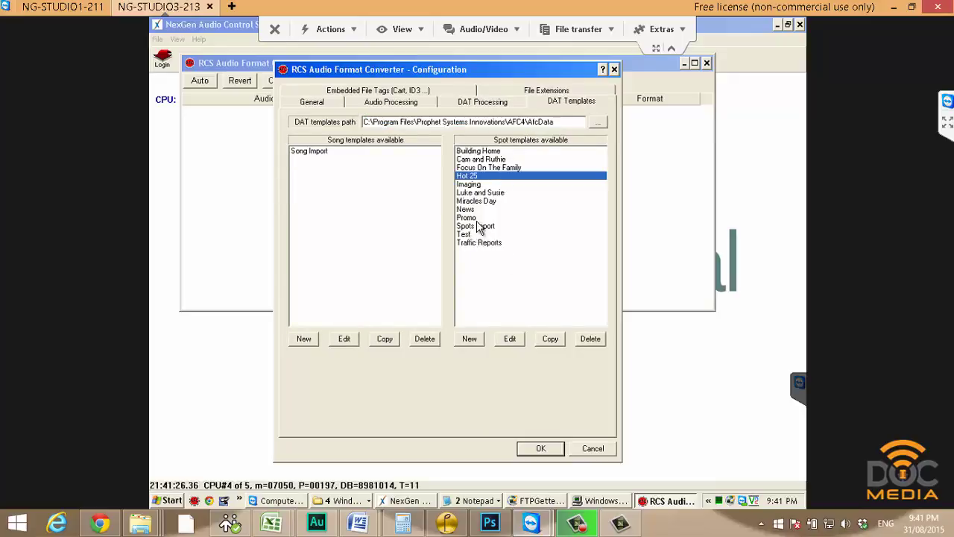
click(474, 218)
double_click(474, 220)
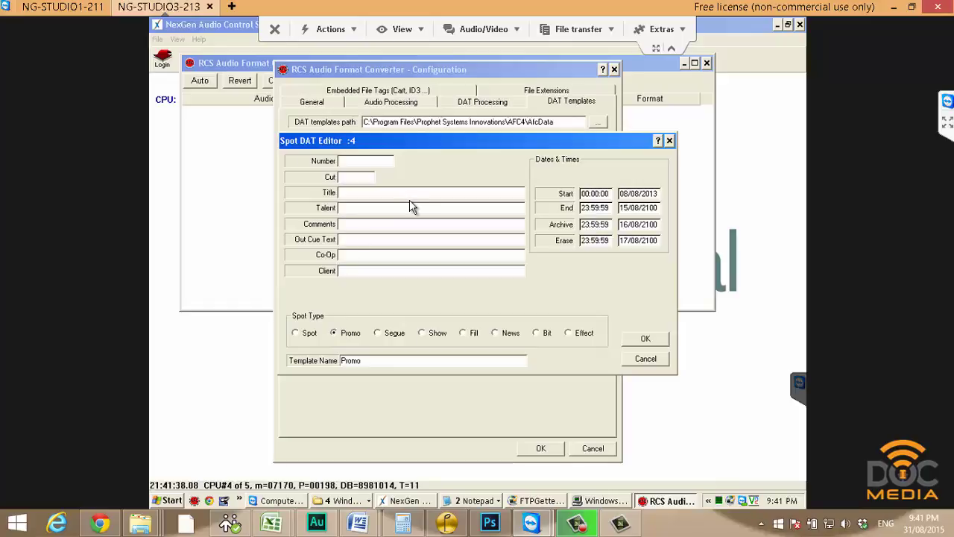
Try the title 'This is a promo', clear it again, and close the Spot DAT Editor.
click(429, 192)
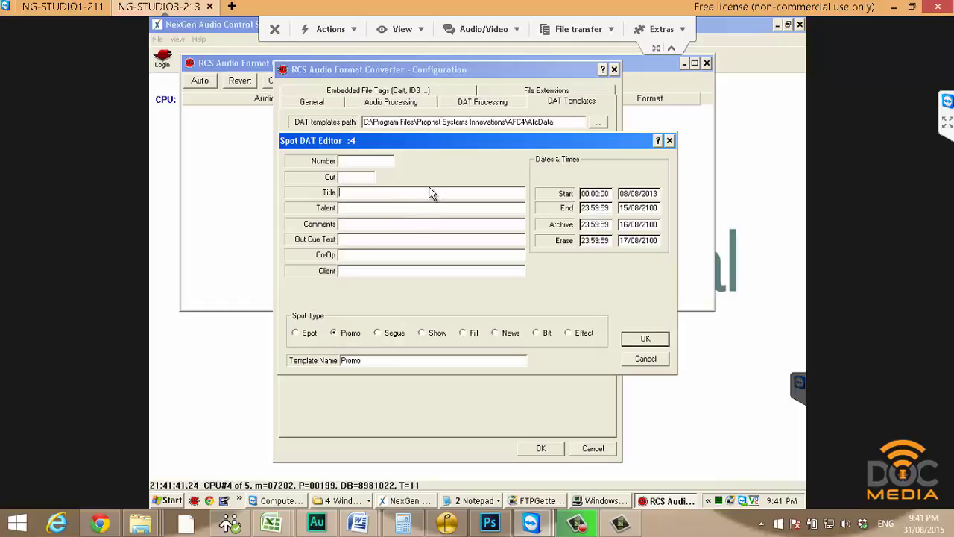
text(This is a promo)
key(BackSpace)
key(BackSpace)
key(BackSpace)
key(BackSpace)
key(BackSpace)
key(BackSpace)
key(BackSpace)
key(BackSpace)
key(BackSpace)
key(BackSpace)
key(BackSpace)
key(BackSpace)
key(BackSpace)
key(BackSpace)
key(BackSpace)
click(656, 338)
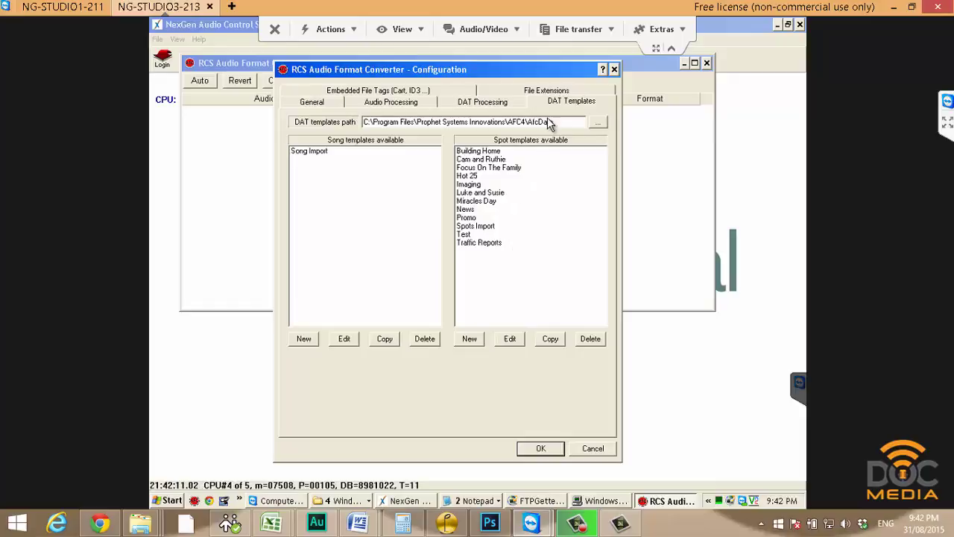
Check Embedded File Tags, select WAV and MP3 extensions, and apply the configuration.
click(385, 88)
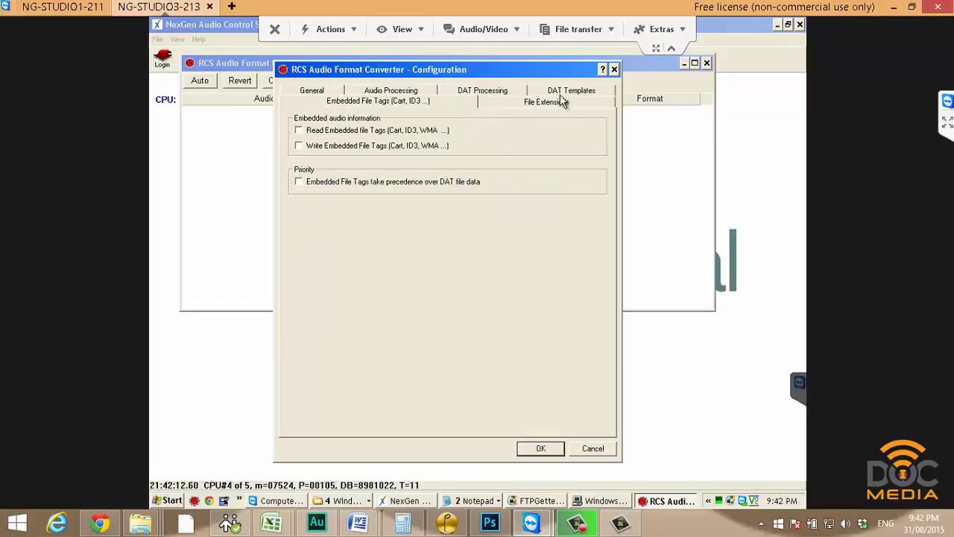
click(507, 105)
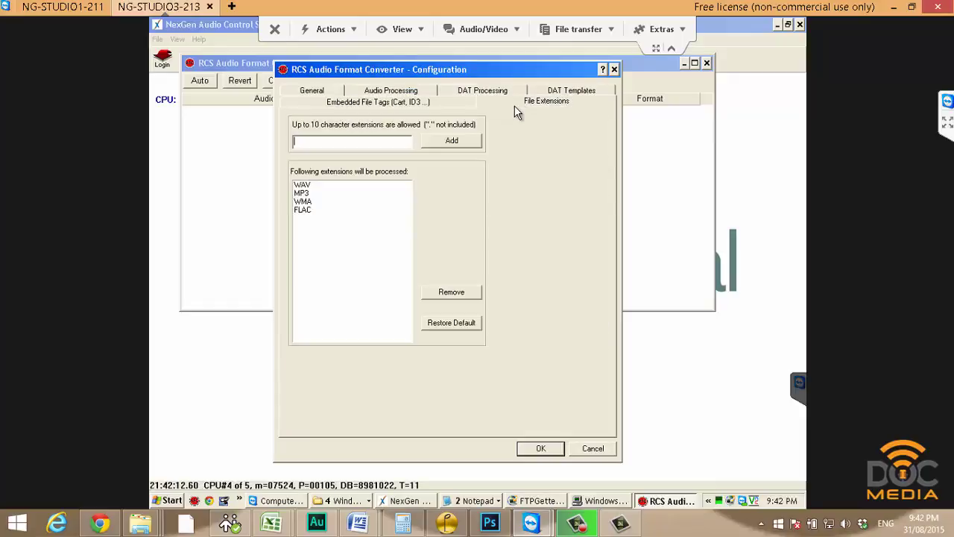
click(302, 185)
shift+click(302, 193)
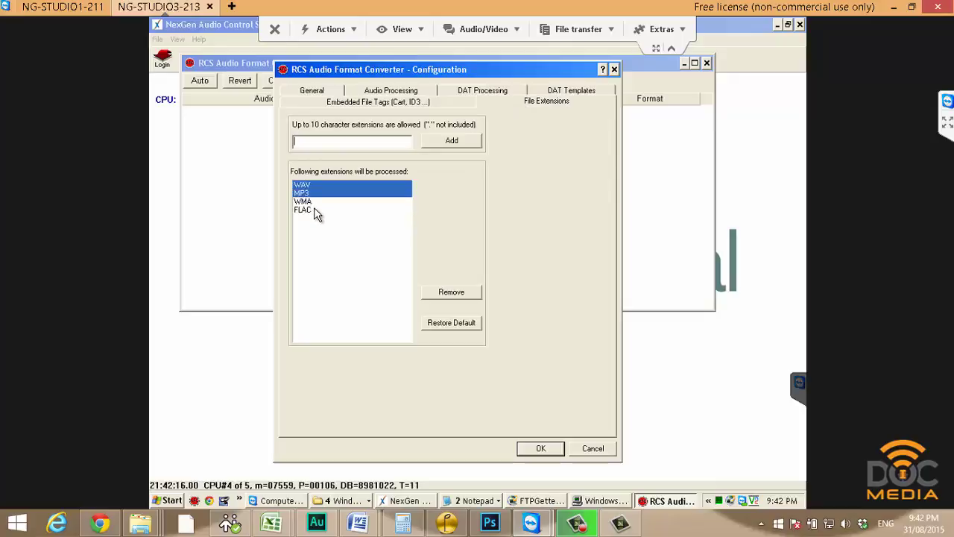
click(557, 449)
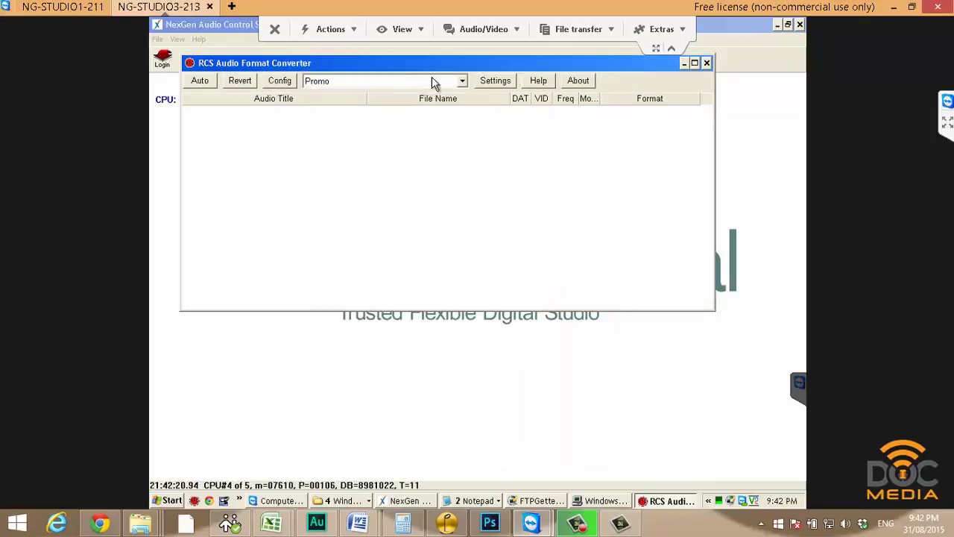
Restart the converter's Auto mode, then bring up the open Explorer windows.
click(206, 83)
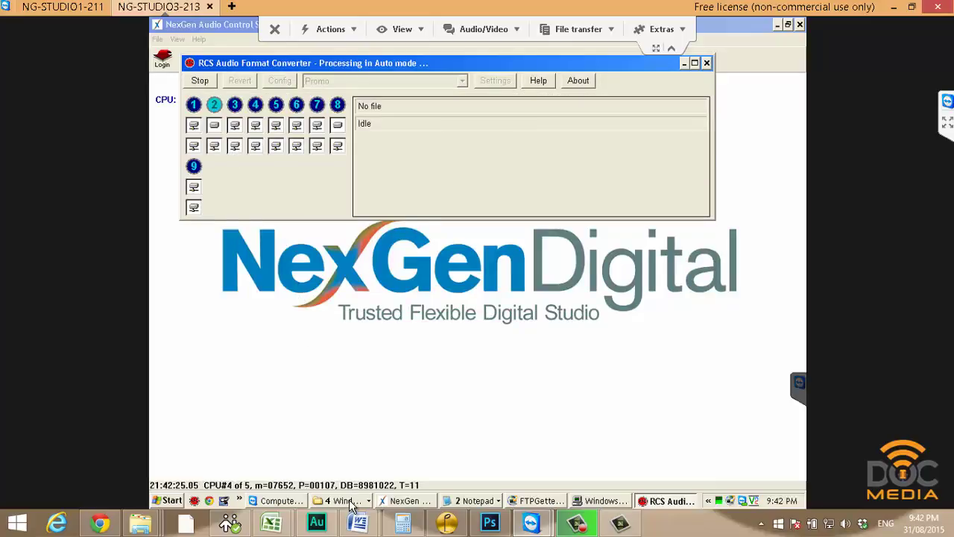
click(349, 501)
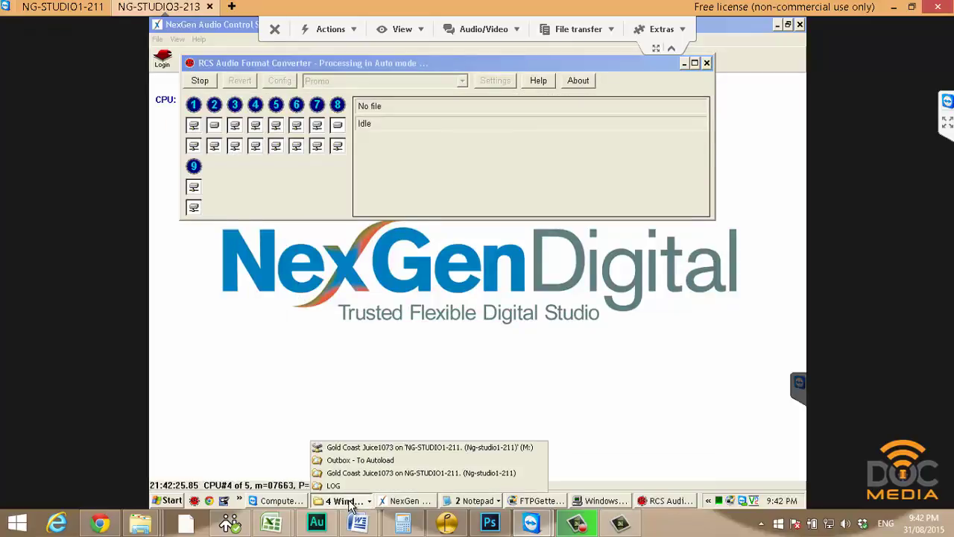
In Outbox - To Autoload, locate and select the converted 19 Pre-Promote Thursday.wav.
click(359, 460)
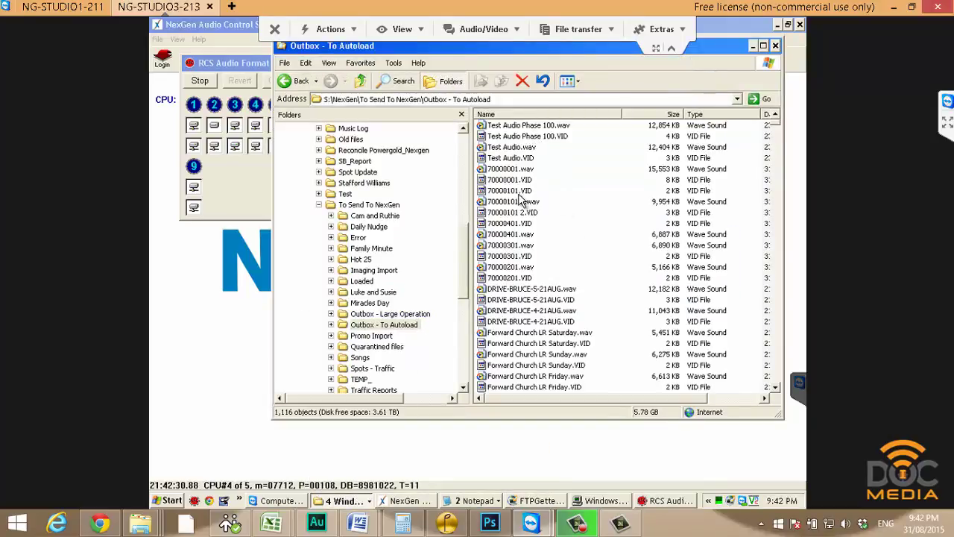
click(513, 170)
scroll(540, 246, down, 1)
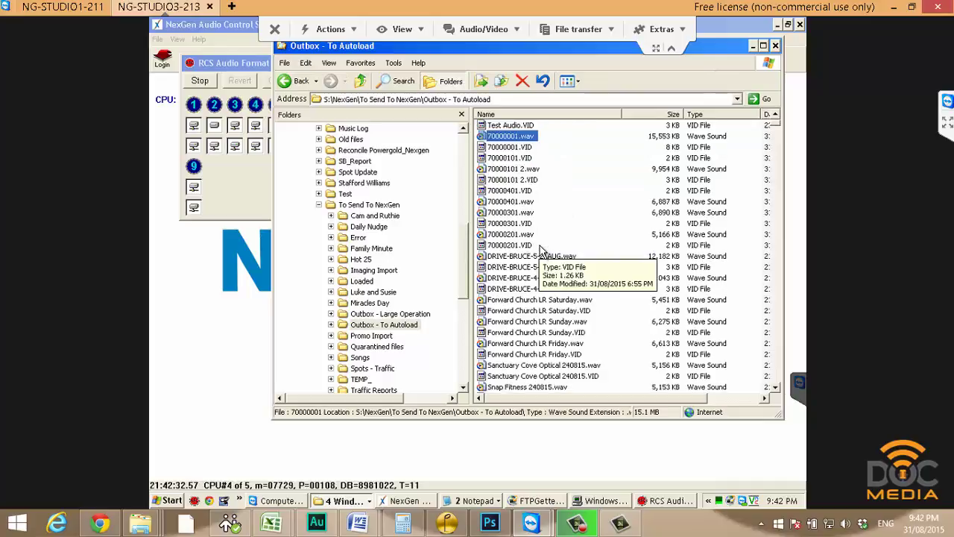
scroll(542, 250, down, 3)
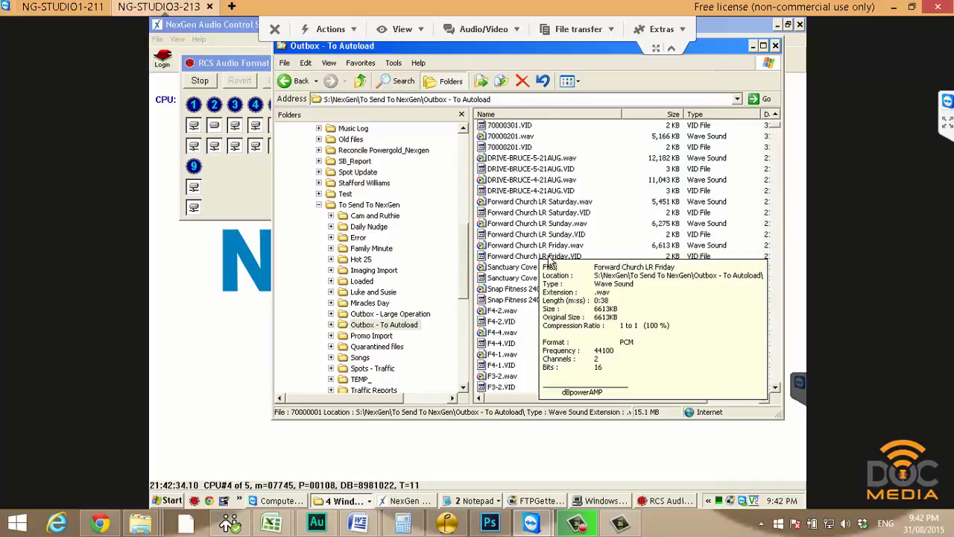
scroll(543, 266, down, 7)
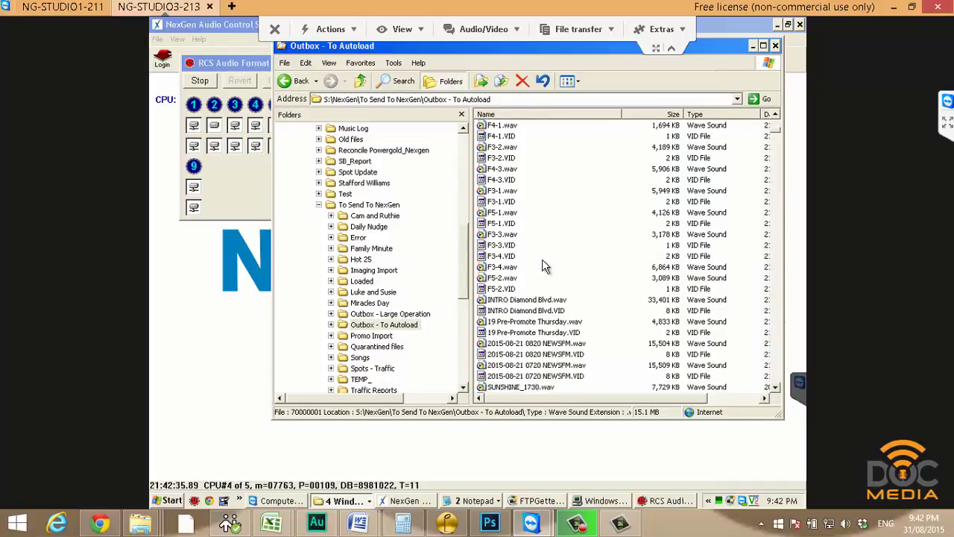
click(512, 323)
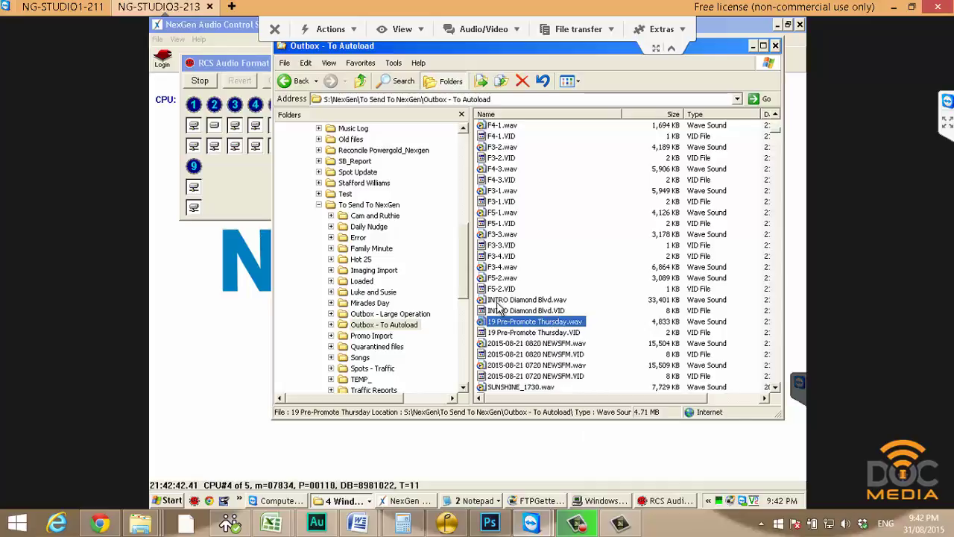
Go up to To Send To NexGen, open the empty Promo Import folder, and log out of NexGen.
scroll(393, 115, up, 10)
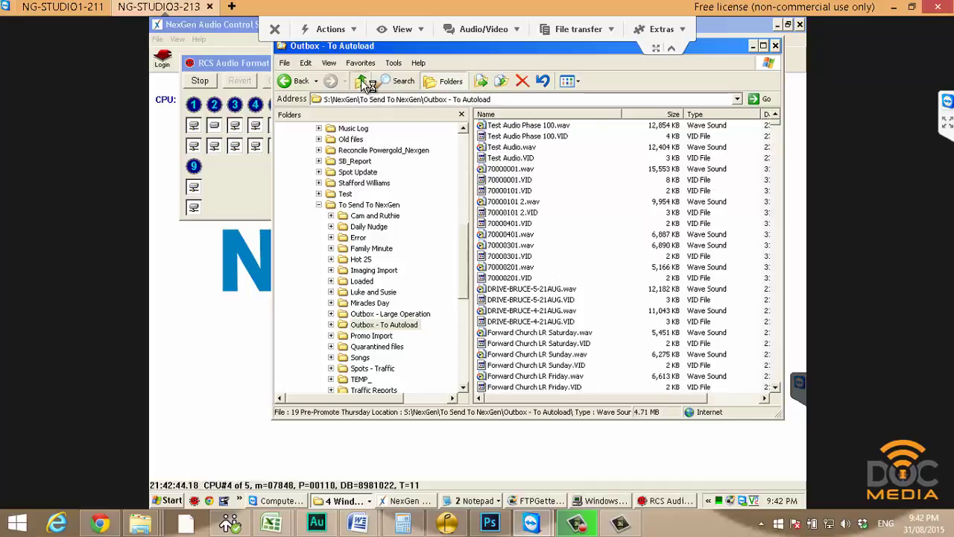
click(363, 82)
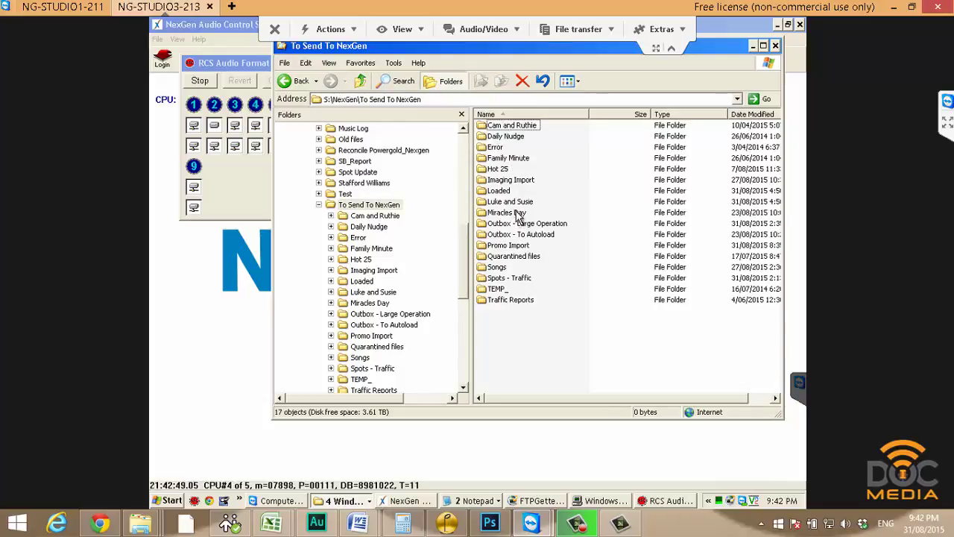
double_click(507, 252)
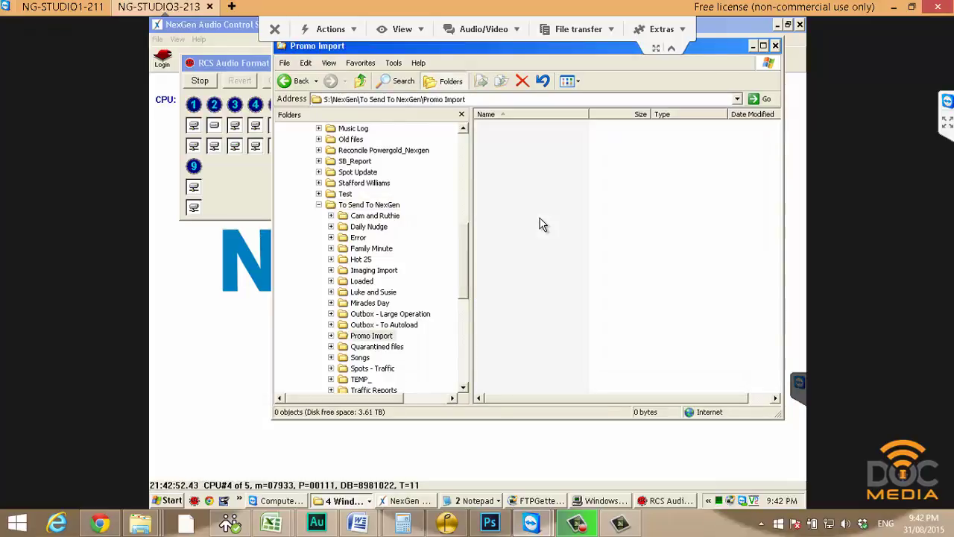
click(162, 62)
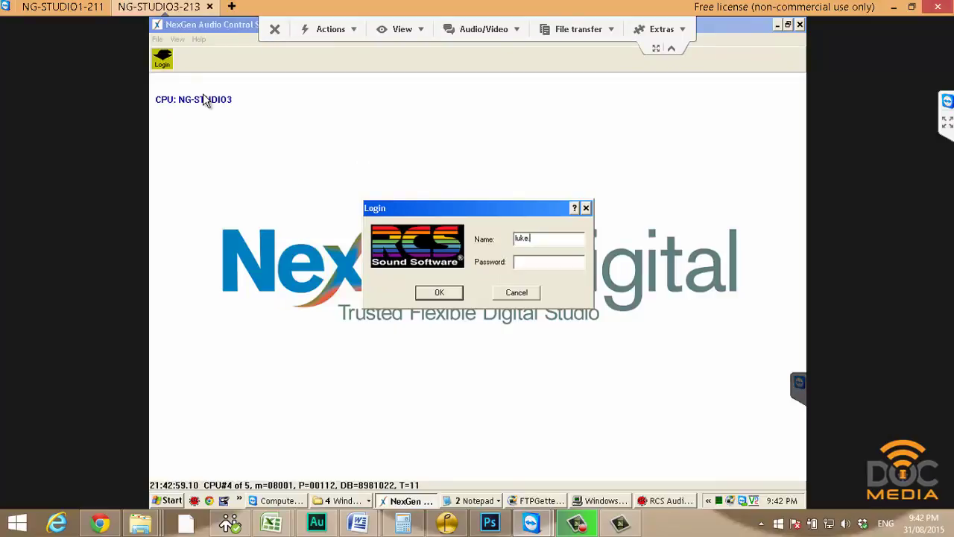
Clear the login name and connect to NG-STUDIO2-212 in a new TeamViewer tab.
key(BackSpace)
click(234, 9)
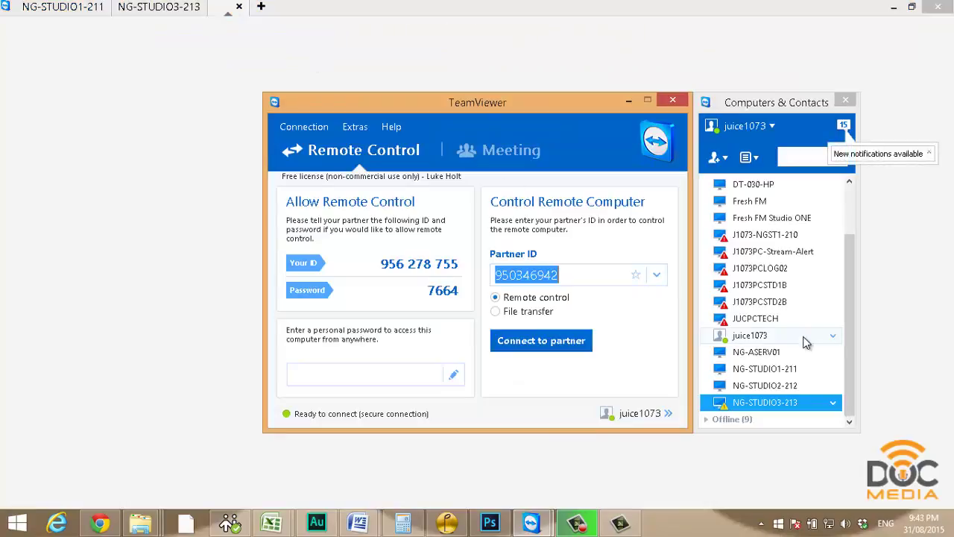
double_click(790, 385)
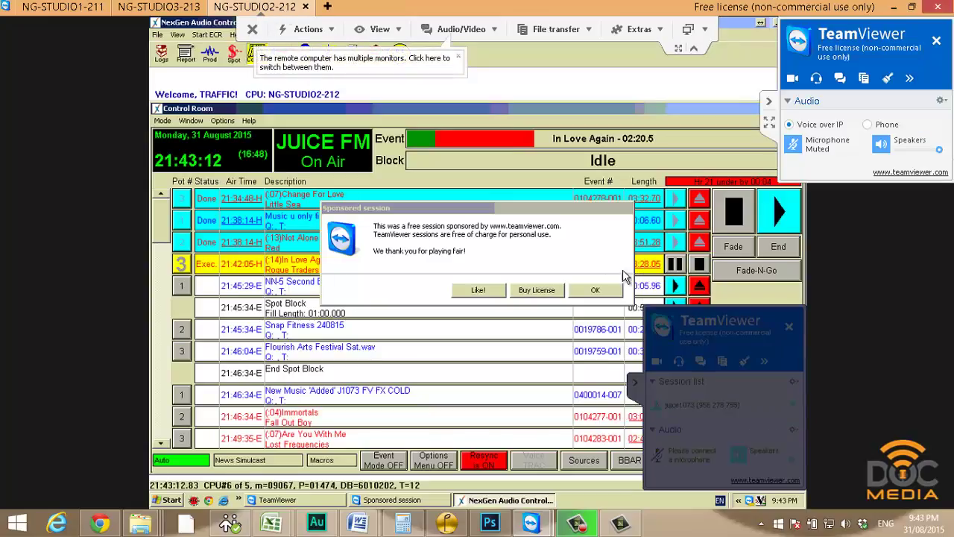
Dismiss the sponsored session notice and log the current user out of NexGen.
click(596, 290)
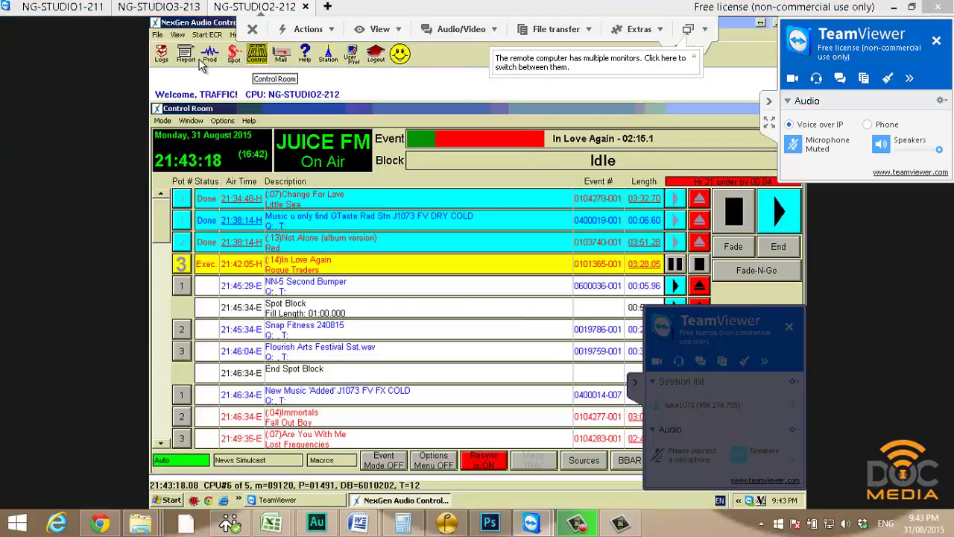
click(375, 53)
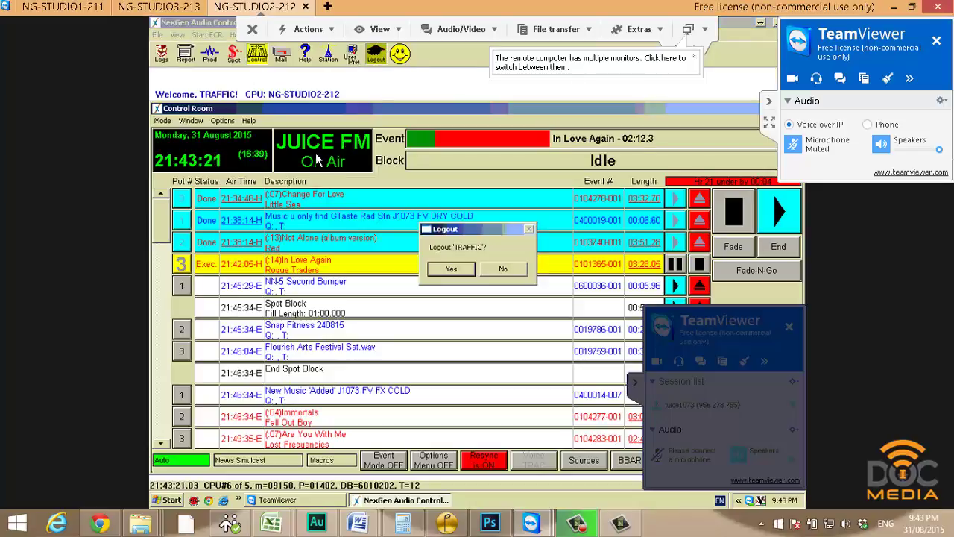
key(Return)
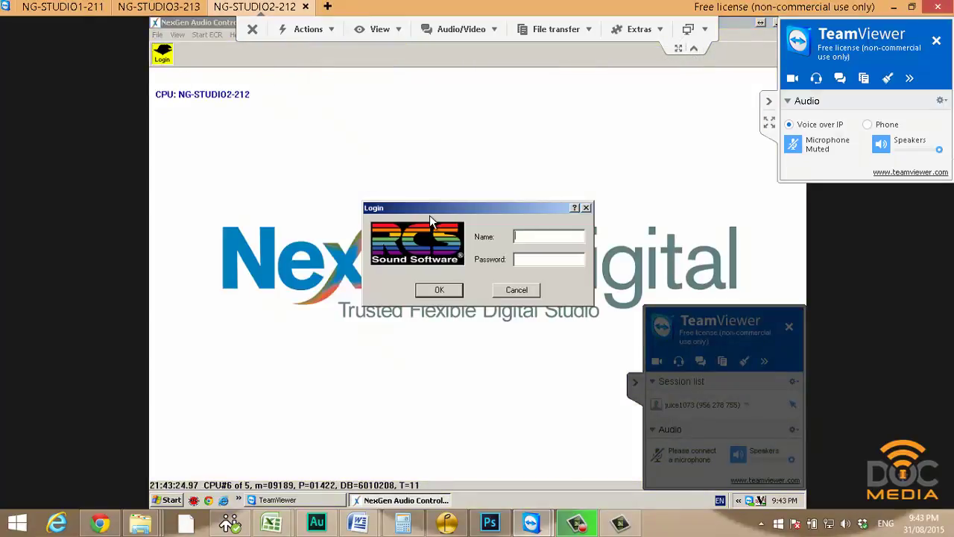
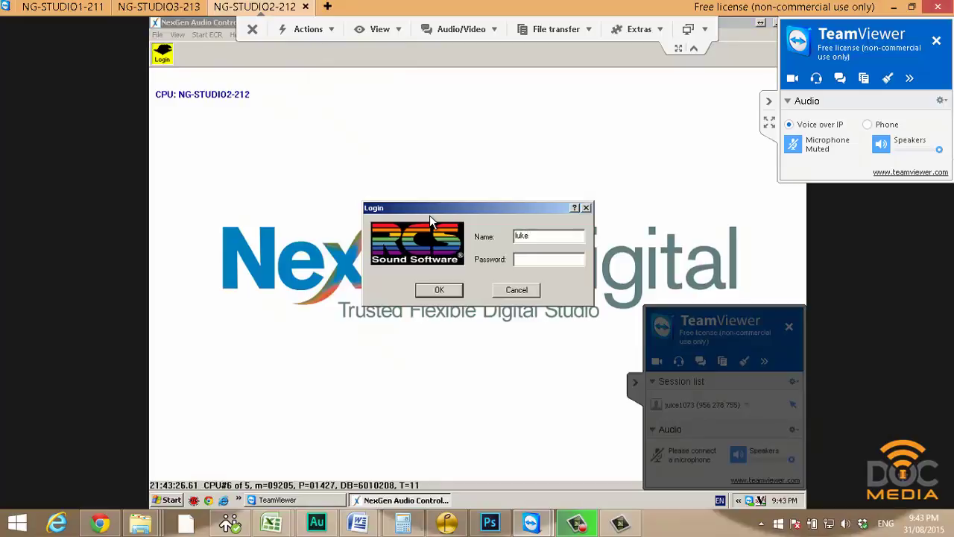
Log back into NexGen with a different user's name and password.
key(Tab)
text(*******)
key(Return)
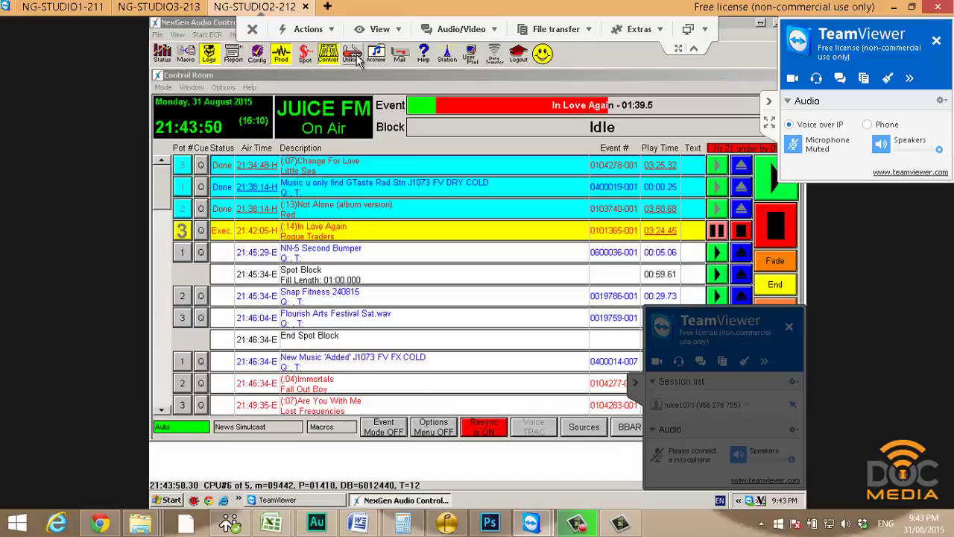
Check NG-STUDIO2-212's AutoLoad Options under Utilities, then return to the NG-STUDIO3-213 session.
click(273, 147)
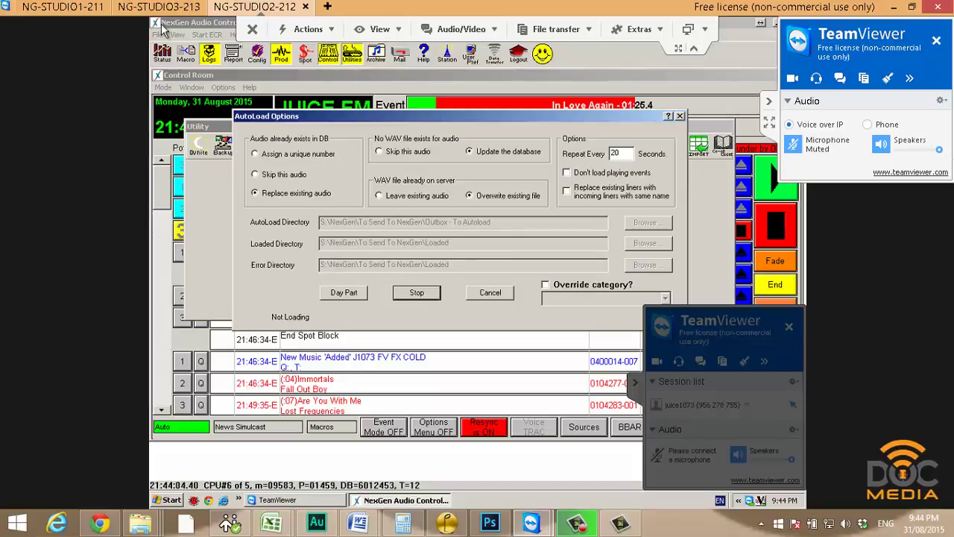
click(187, 13)
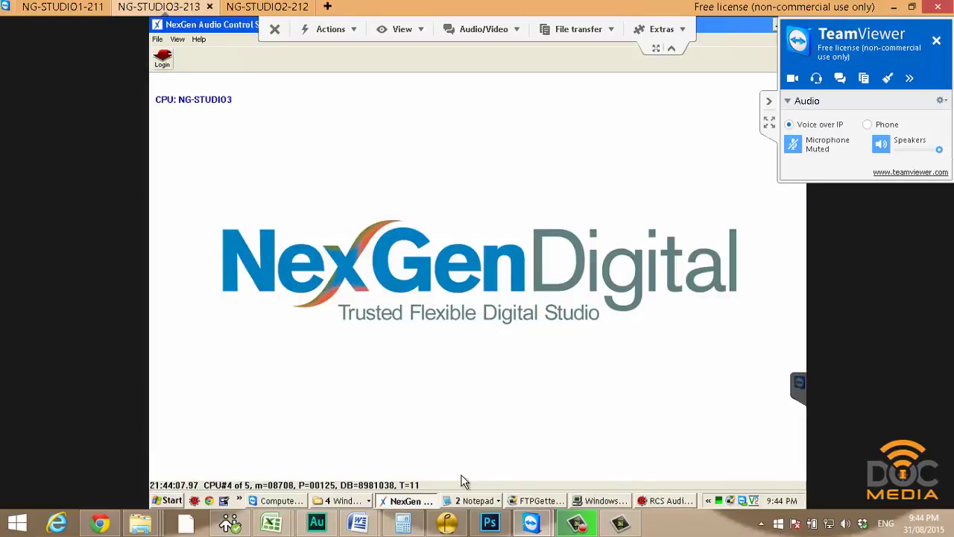
Paste the copied promo WAV into Promo Import and let the converter process it.
key(alt+Tab)
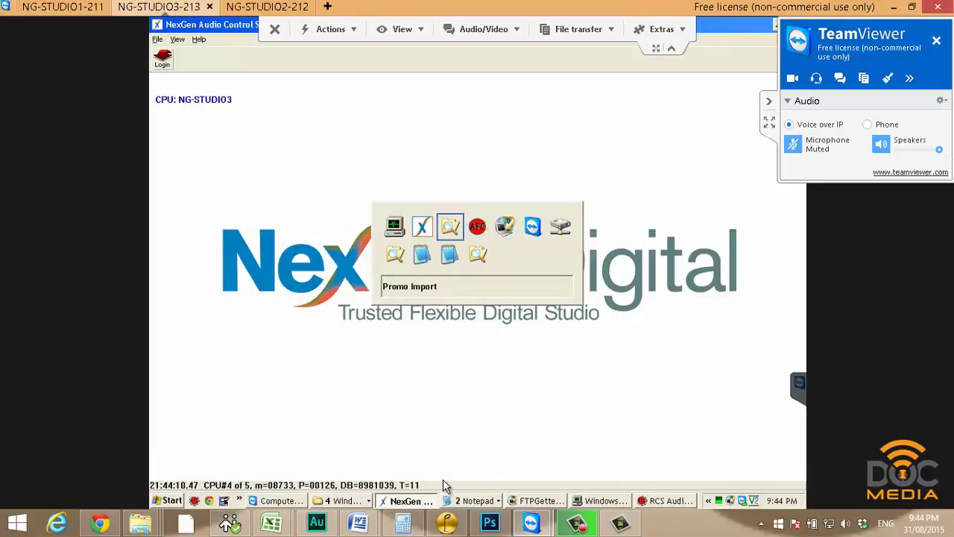
right_click(563, 236)
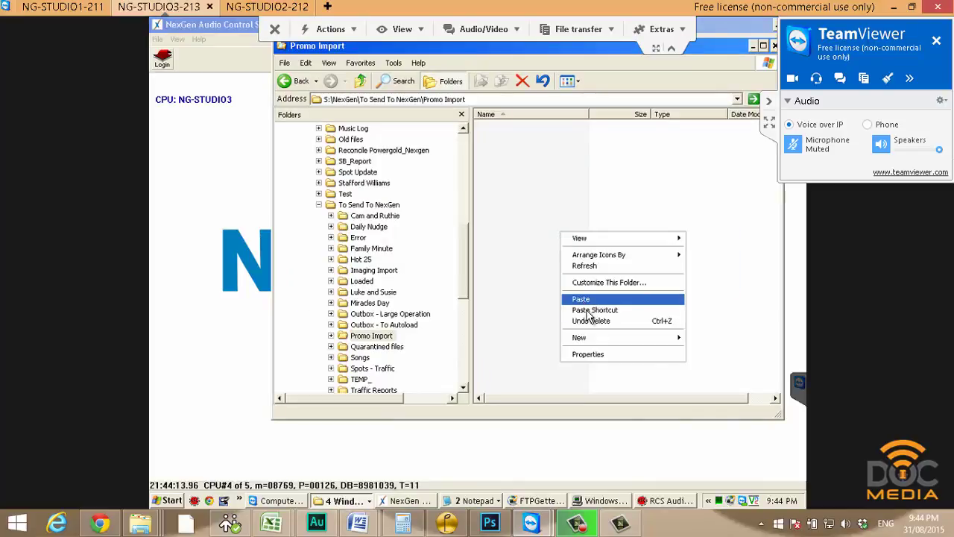
click(639, 480)
click(666, 500)
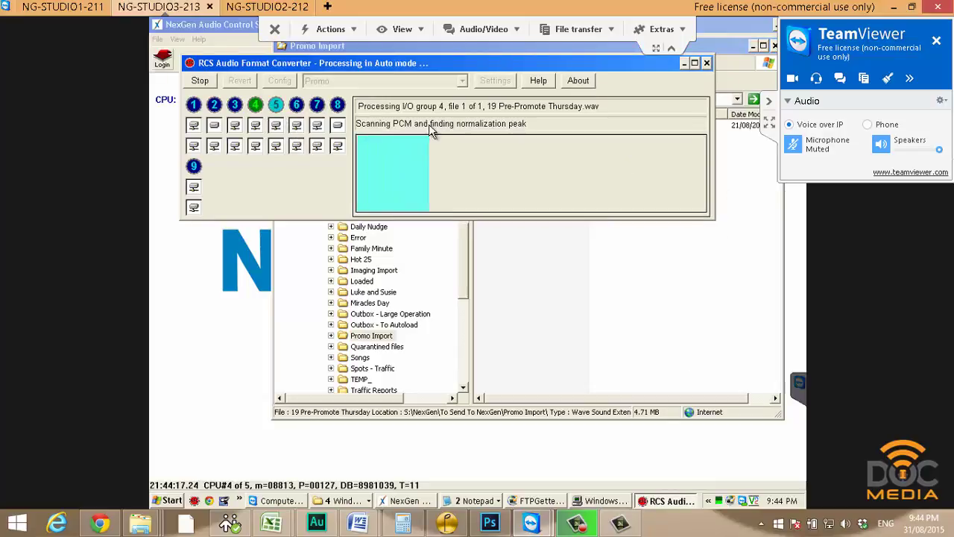
click(266, 9)
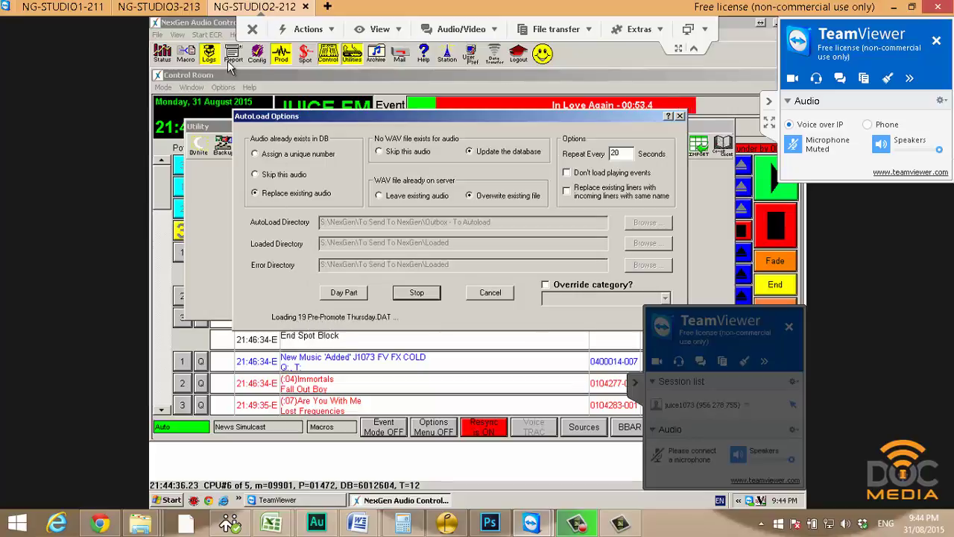
Sort the Production Promo list newest-modified first and select 19 Pre-Promote Thursday.wav.
click(299, 74)
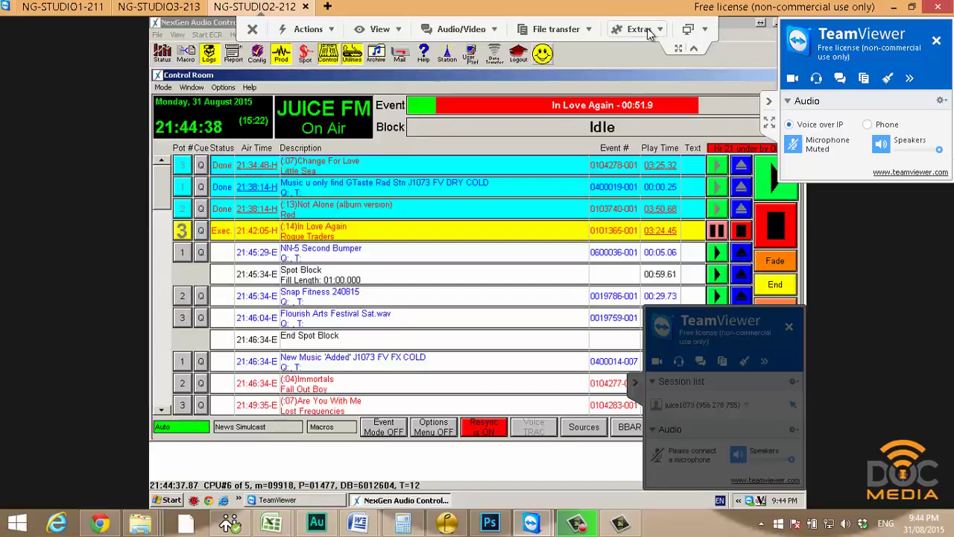
click(686, 32)
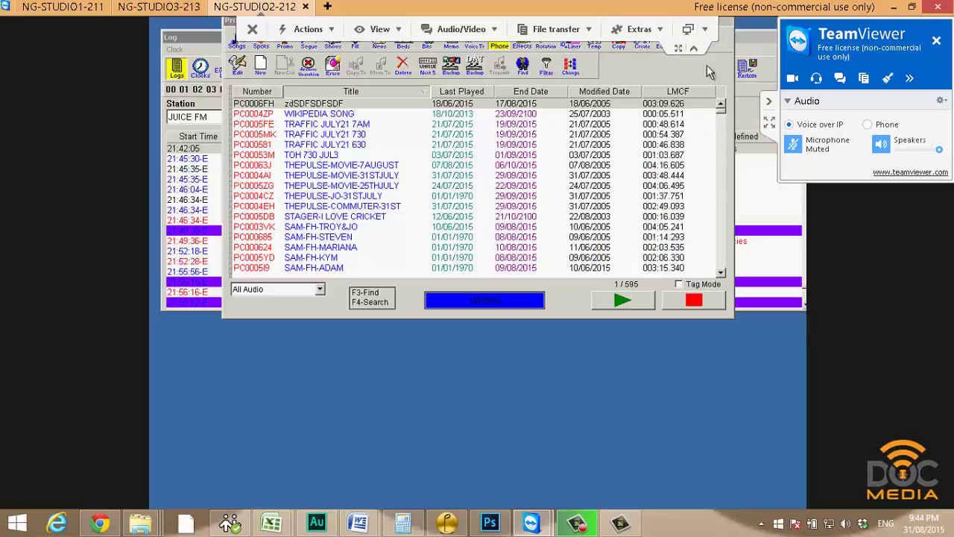
click(286, 46)
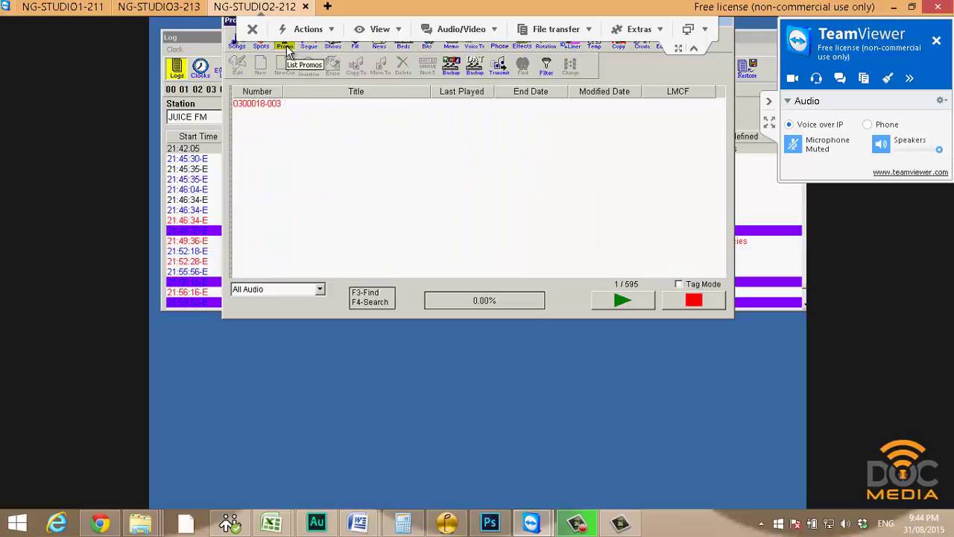
click(606, 93)
click(605, 92)
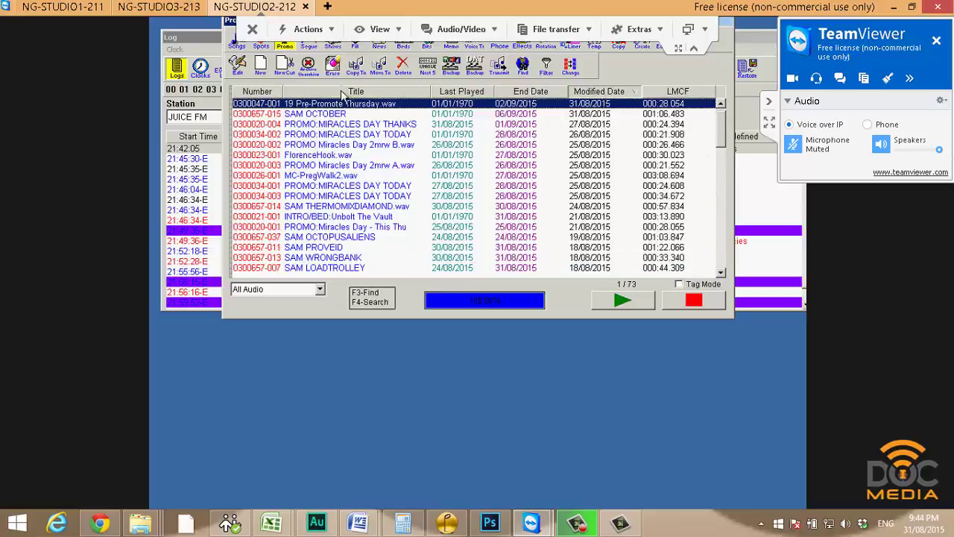
click(721, 103)
click(347, 137)
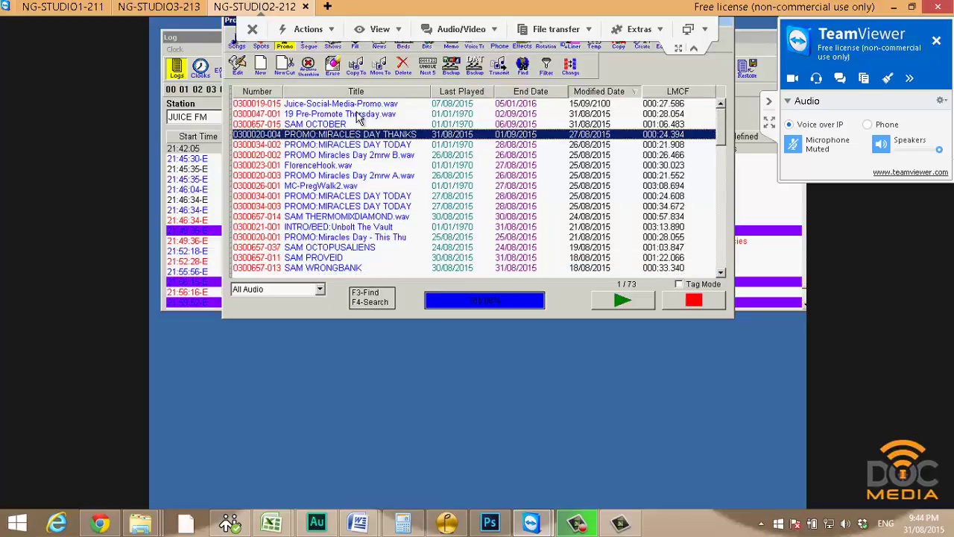
click(357, 115)
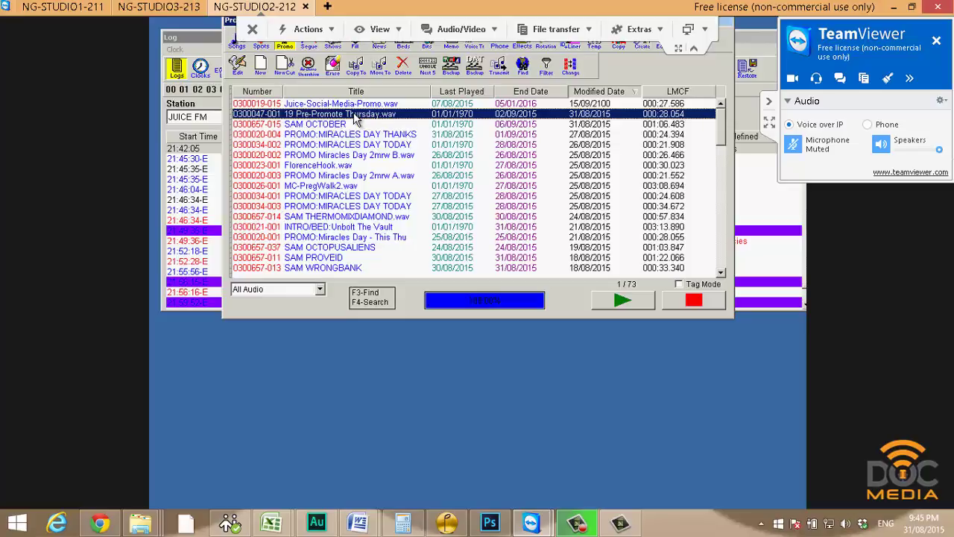
double_click(401, 119)
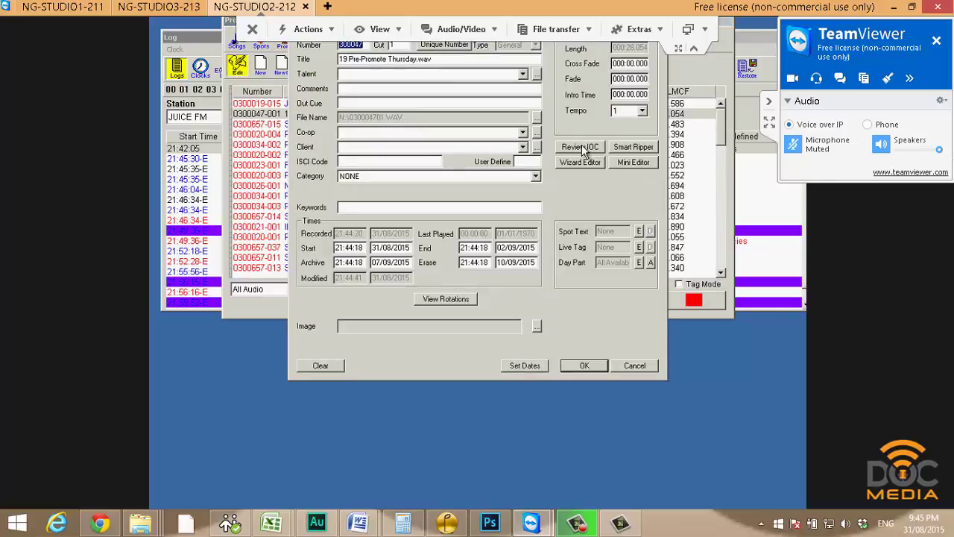
click(583, 148)
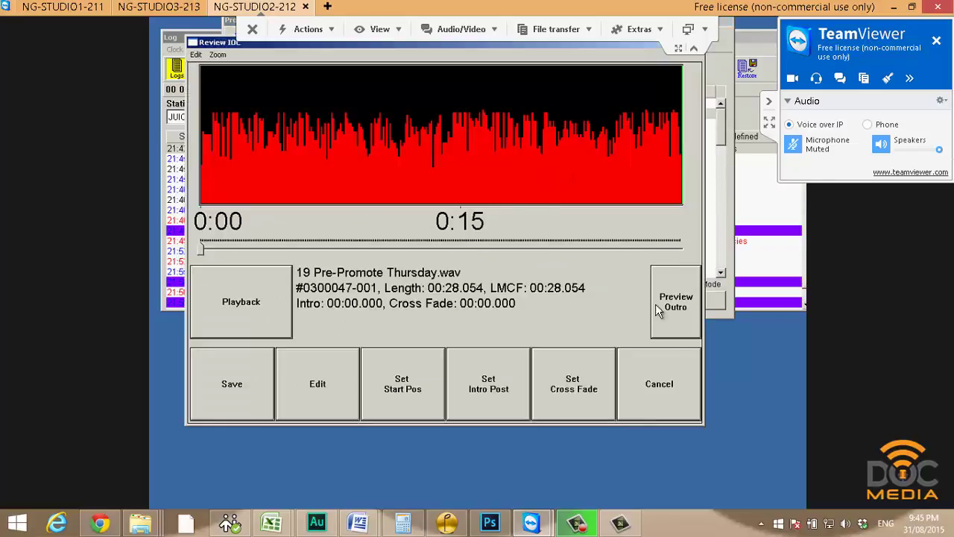
click(654, 368)
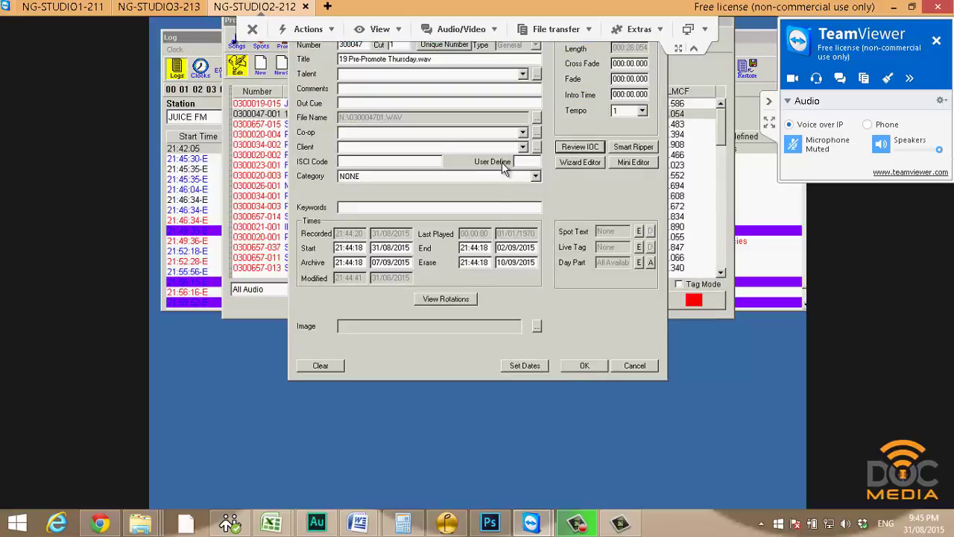
click(634, 366)
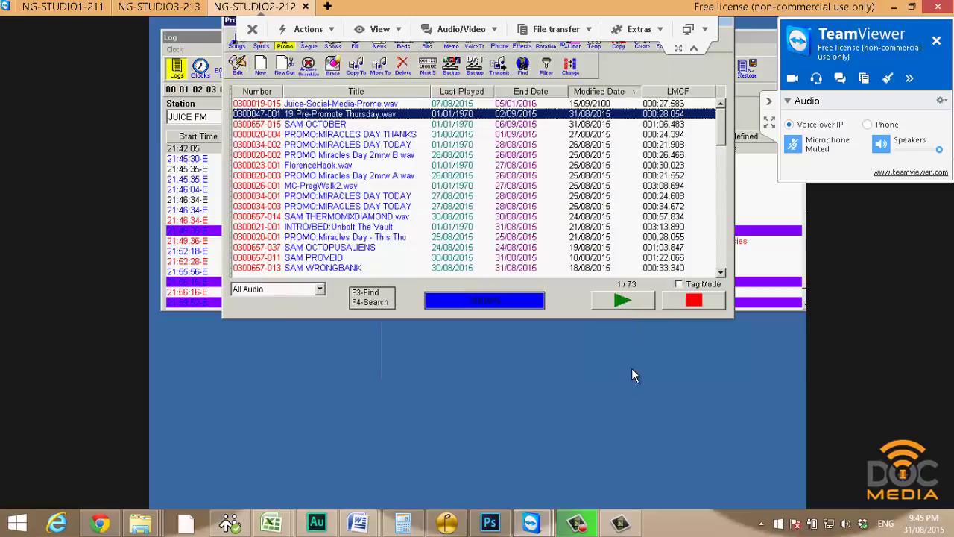